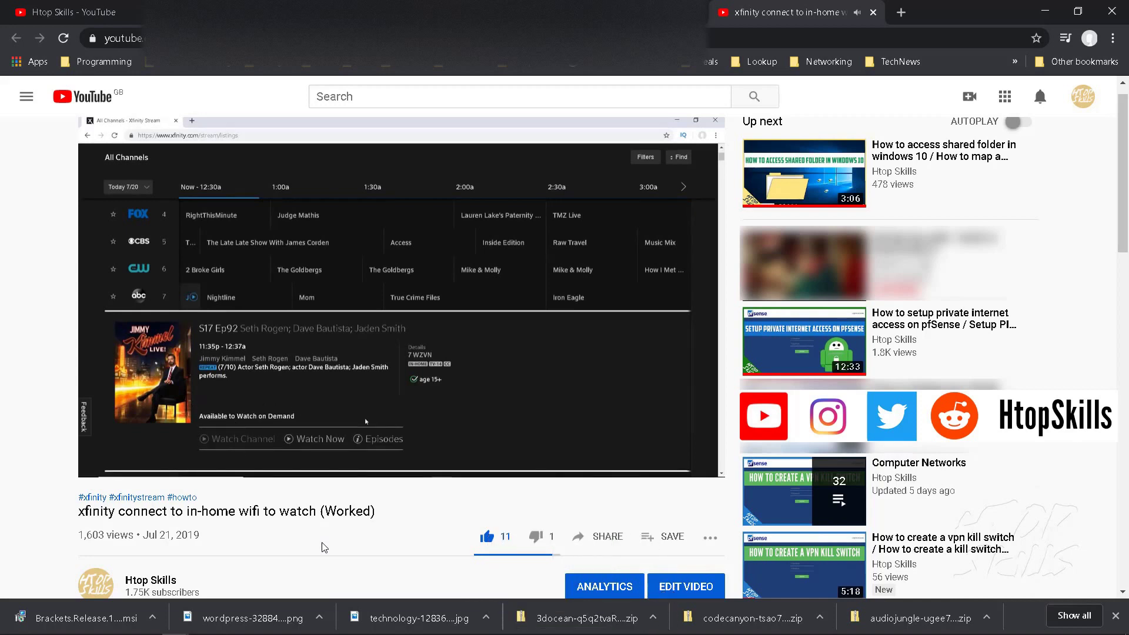
# Browse the Live TV guide and open the details for FOX 4 News at Ten
pyautogui.moveTo(290, 282)
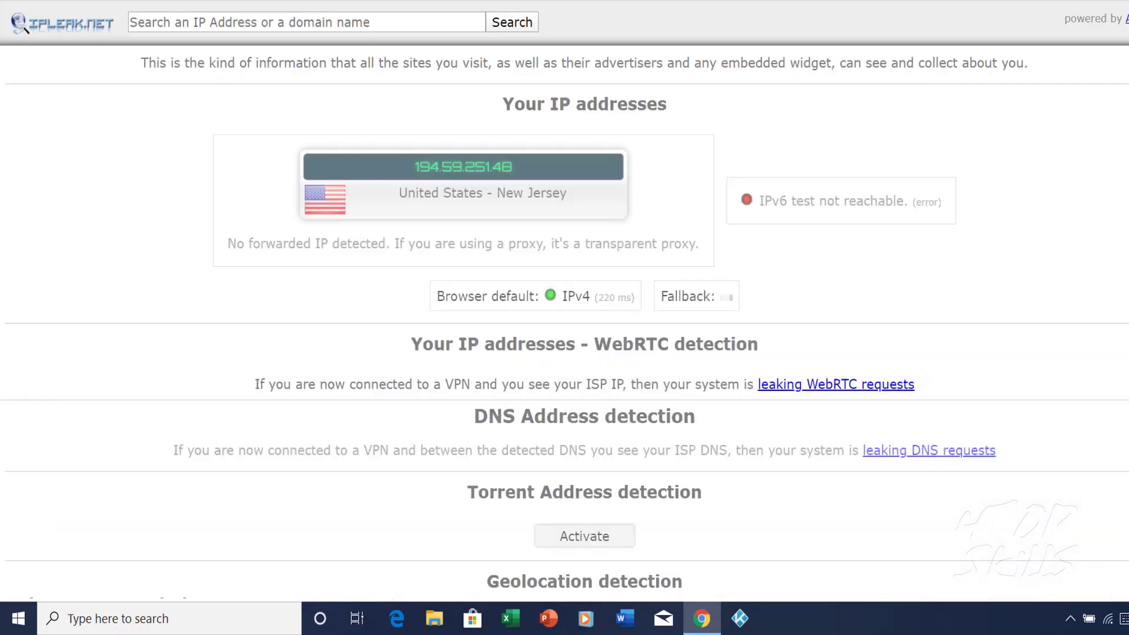
pyautogui.scroll(-6, 565, 318)
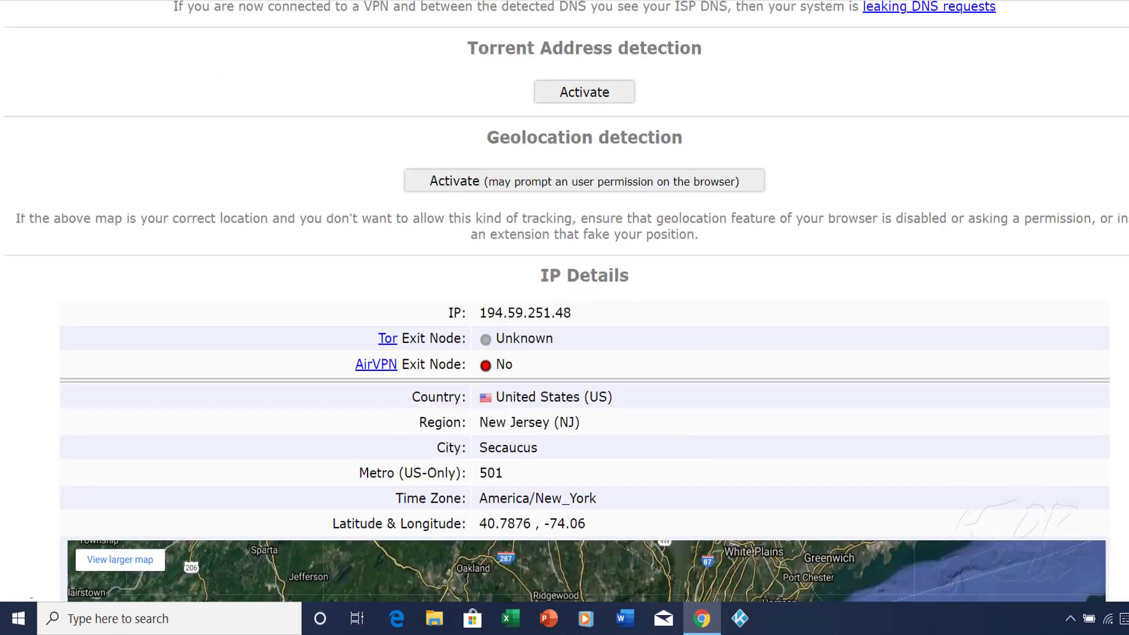
pyautogui.scroll(-1, 565, 318)
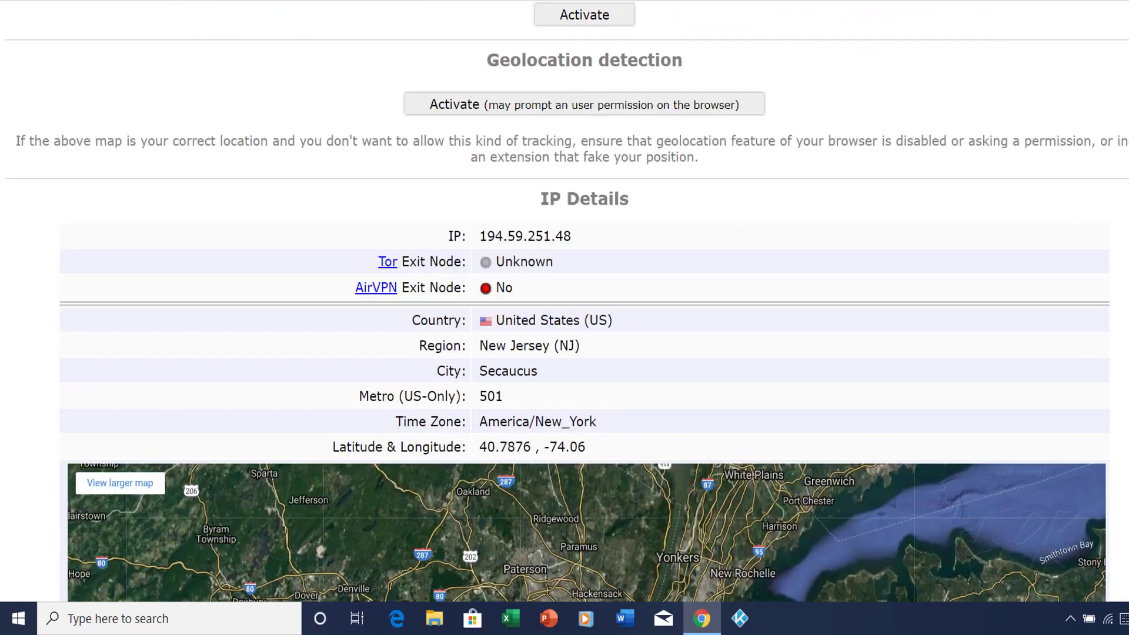
pyautogui.scroll(-2, 564, 317)
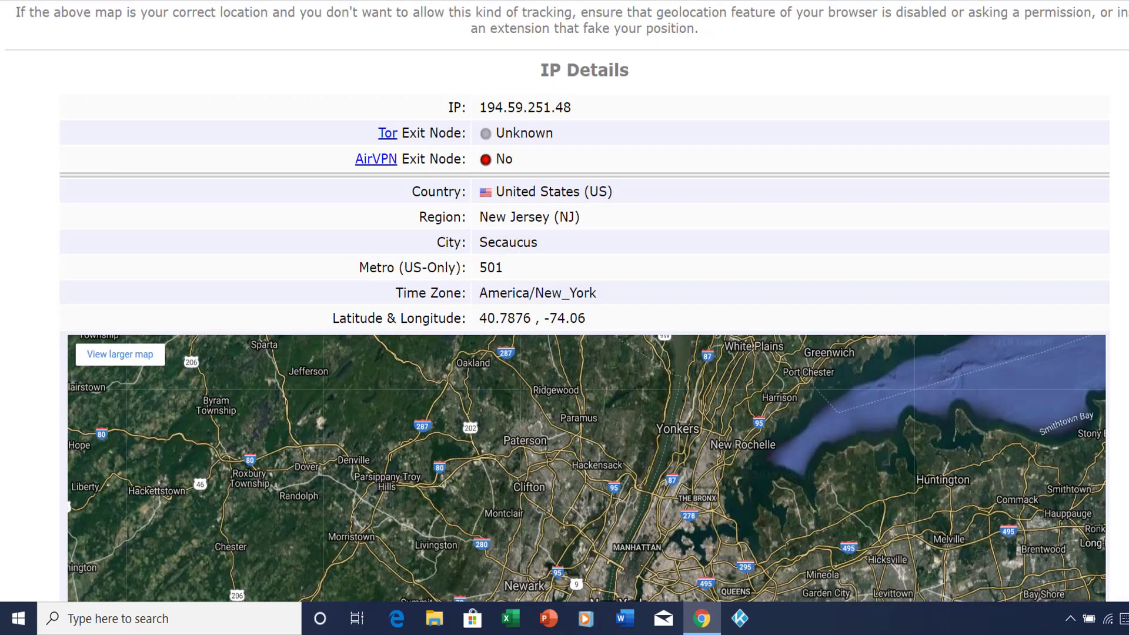
pyautogui.scroll(10, 564, 317)
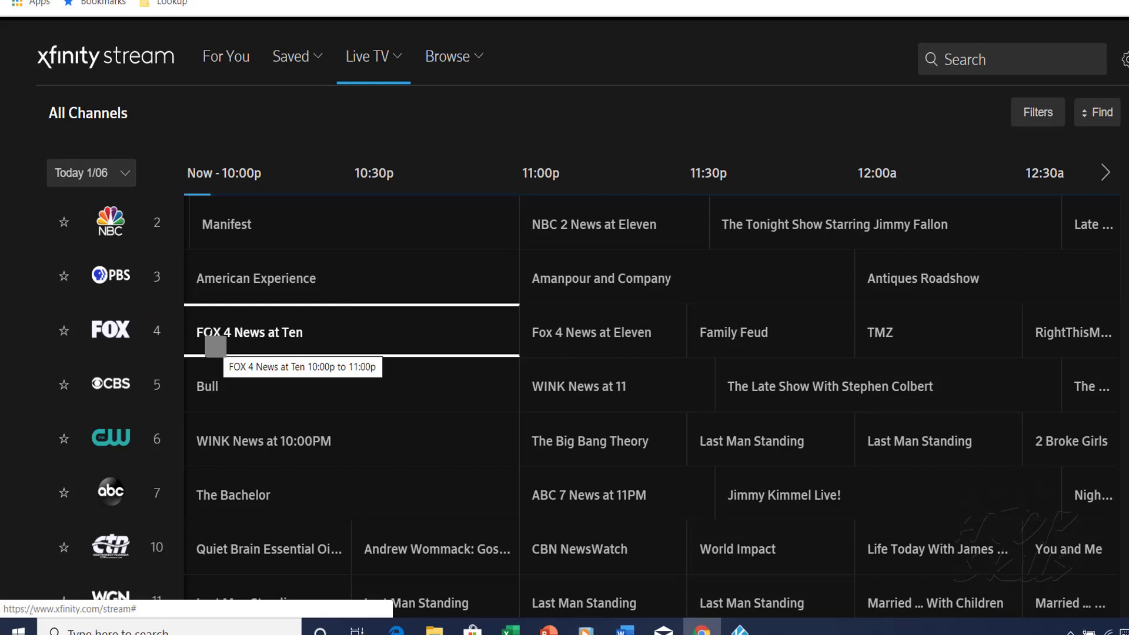
pyautogui.click(216, 346)
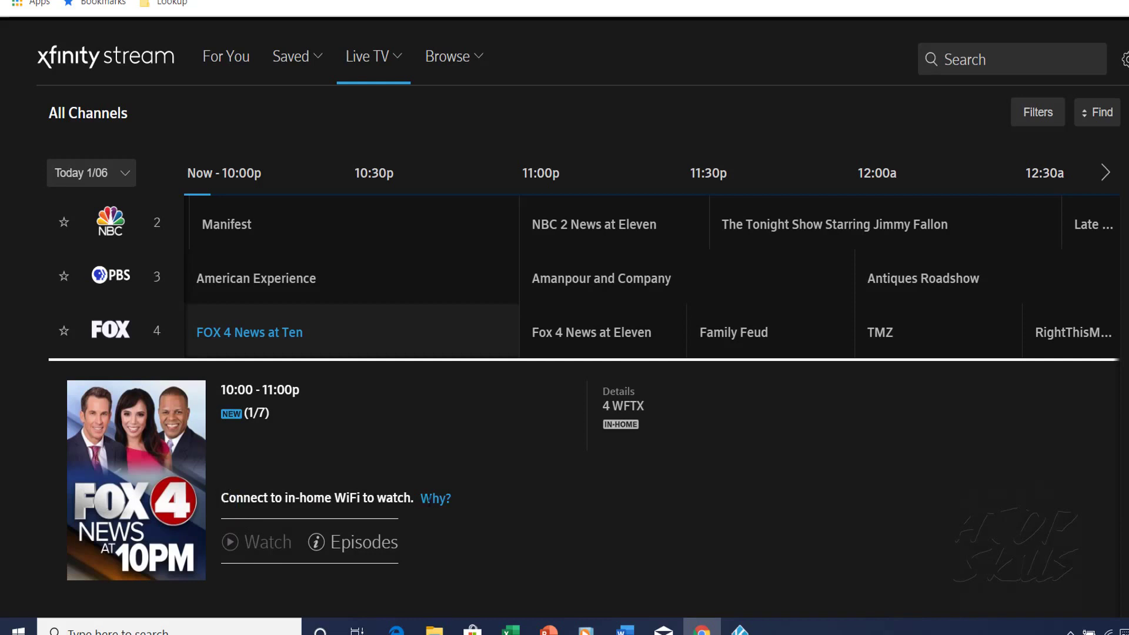
# Highlight the in-home WiFi requirement message in the programme details
pyautogui.tripleClick(415, 500)
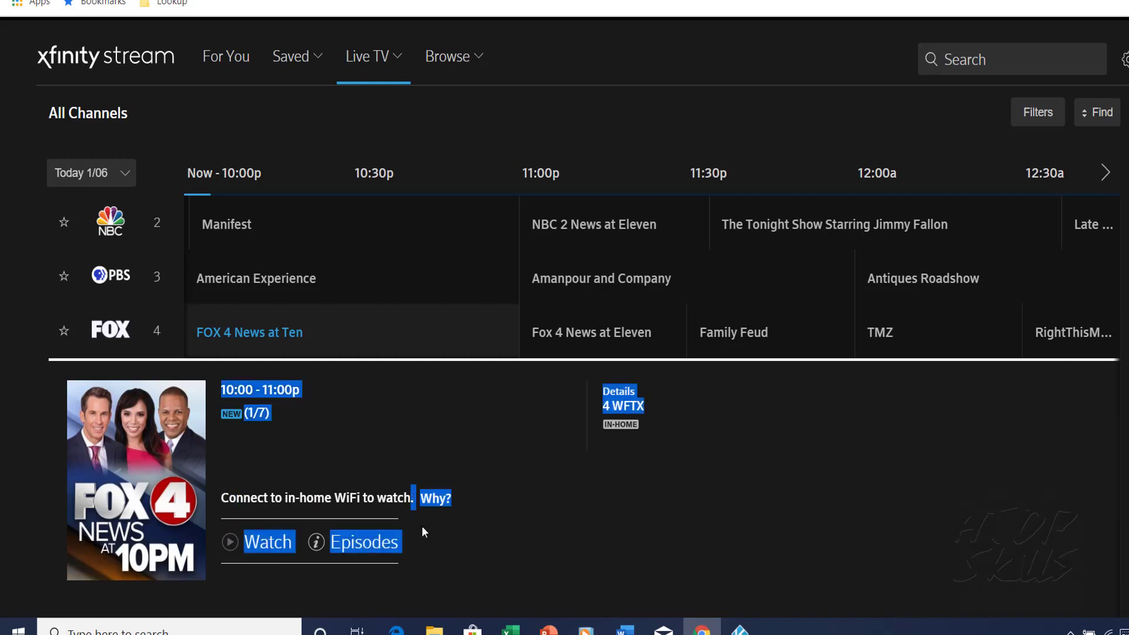
pyautogui.click(421, 527)
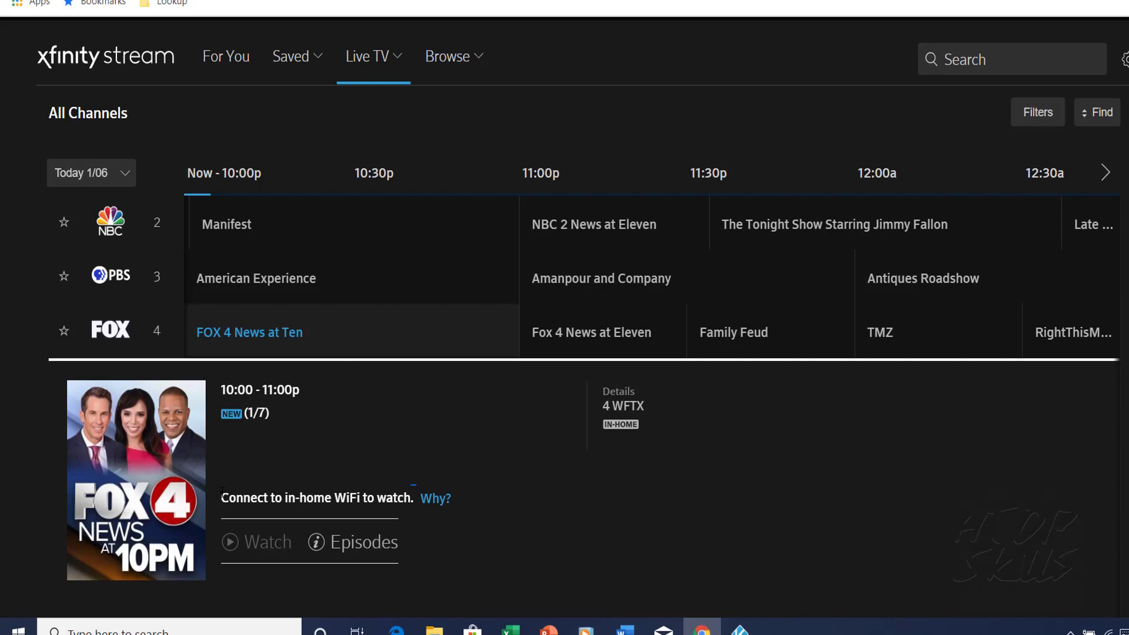
pyautogui.moveTo(242, 499); pyautogui.dragTo(386, 499)
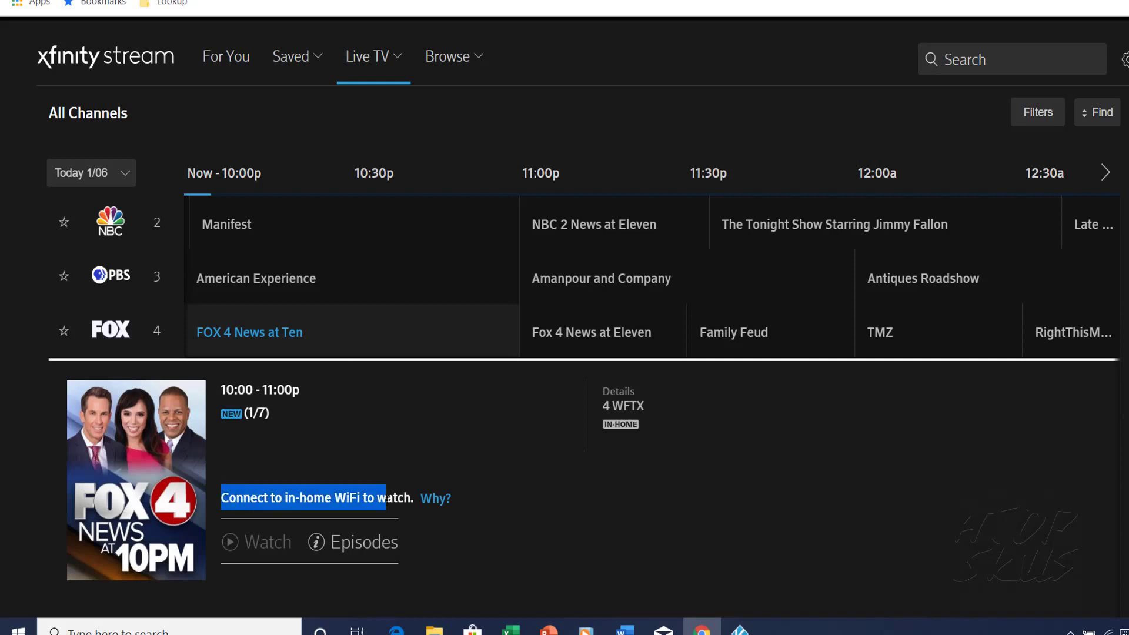
pyautogui.click(576, 531)
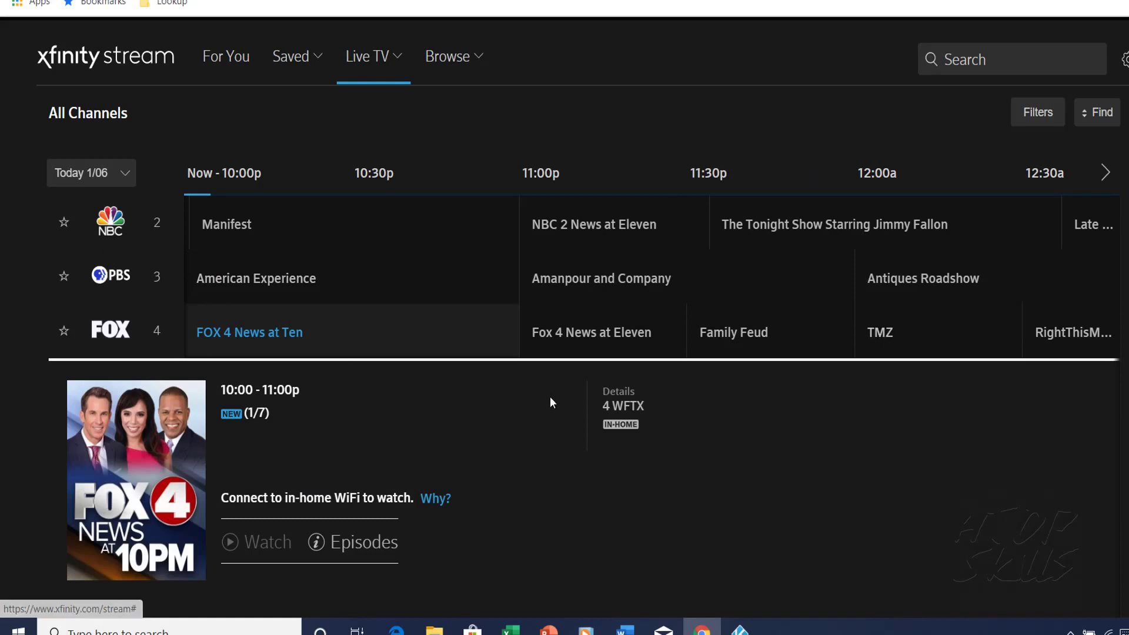
# Check American Experience on PBS's details, then switch to the DD-WRT VPN settings tab
pyautogui.click(246, 281)
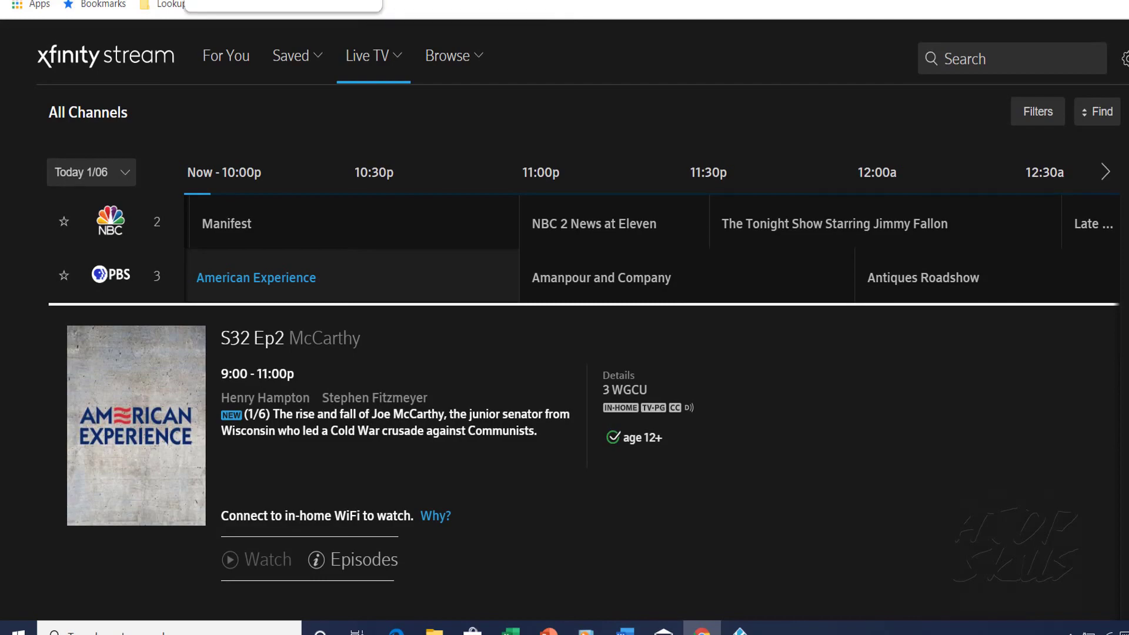
pyautogui.hotkey('ctrl', 'Tab')
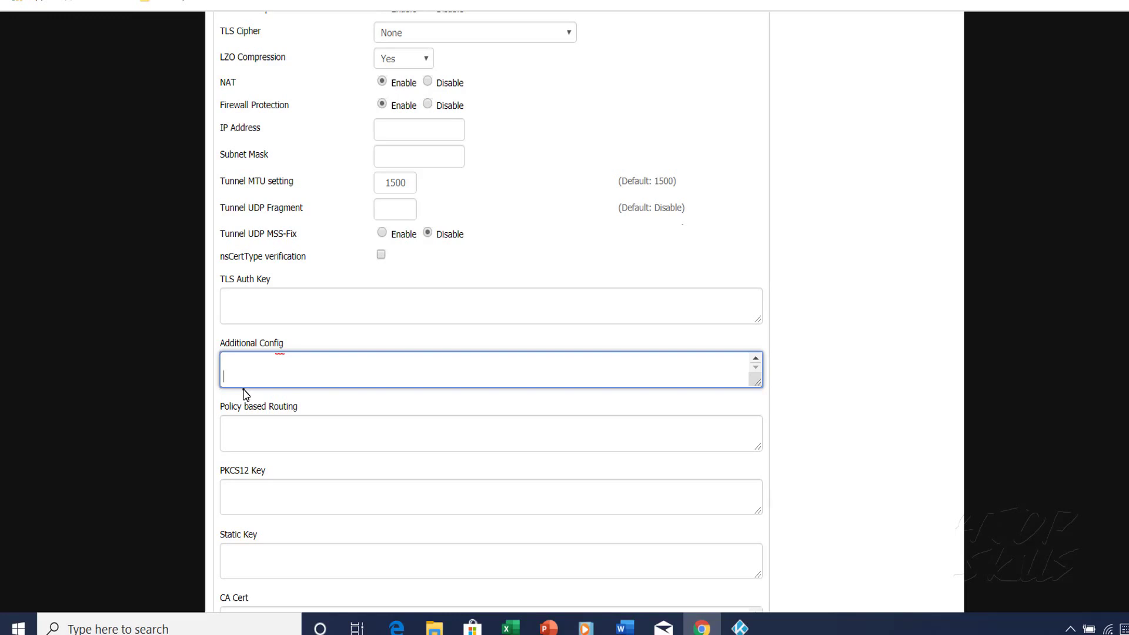
pyautogui.write('route www.')
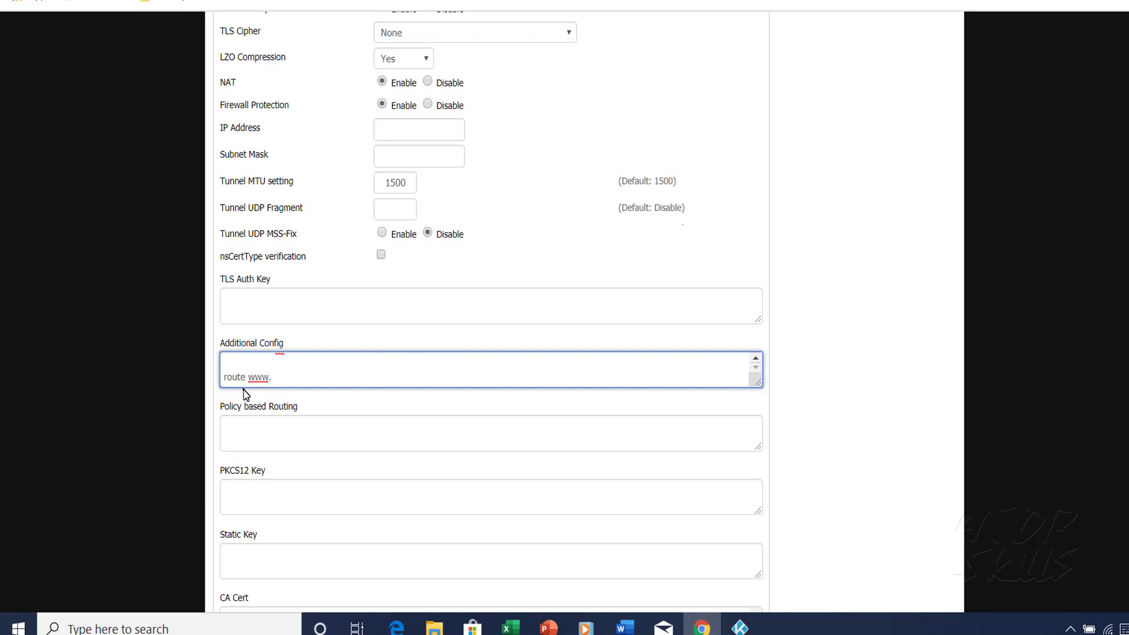
pyautogui.write('xfin')
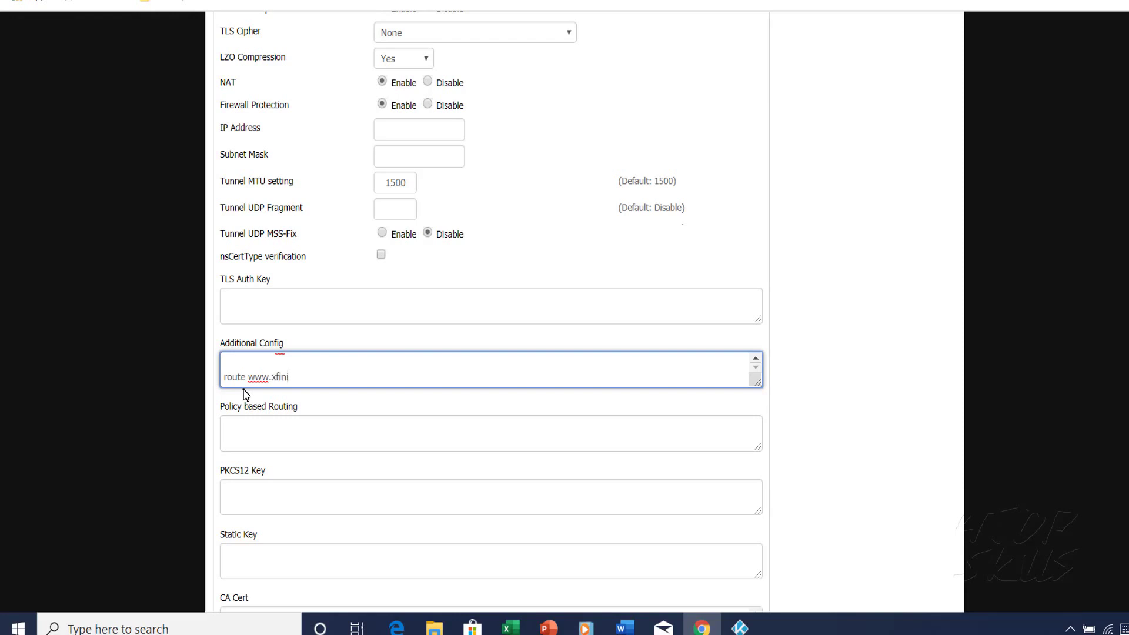
pyautogui.write('ity')
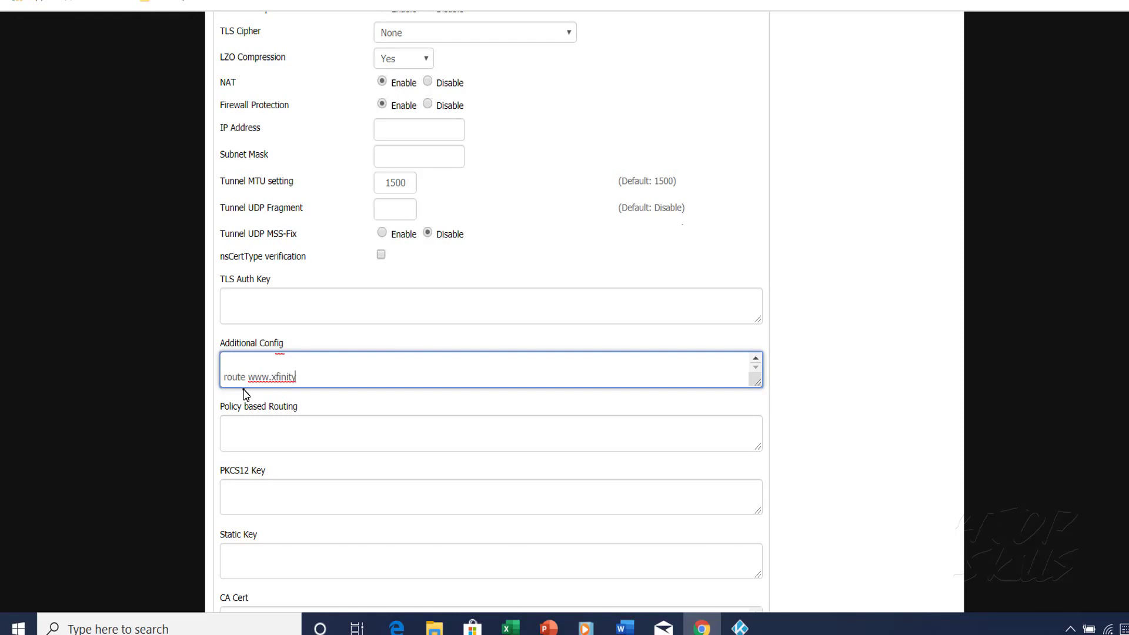
pyautogui.write('.com')
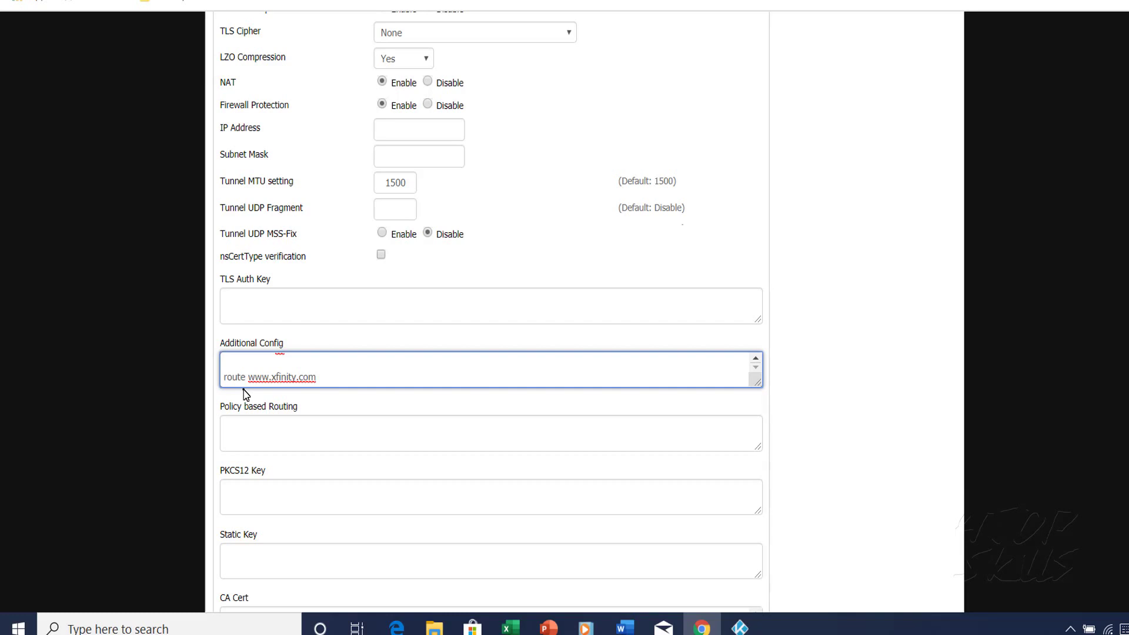
pyautogui.write(' 2')
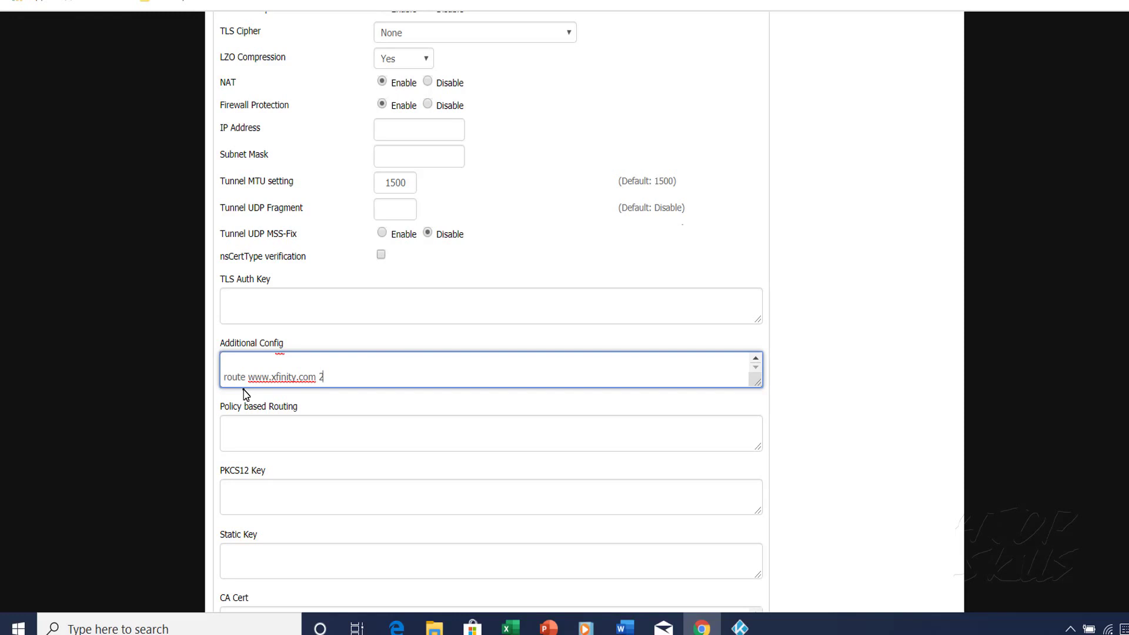
pyautogui.write('55.2')
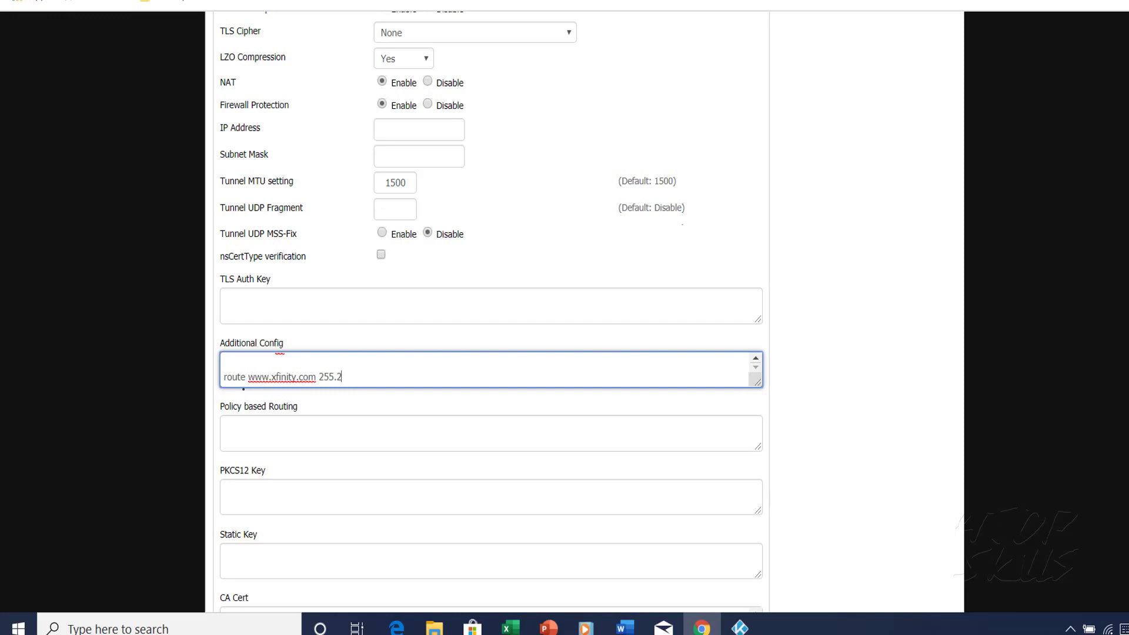
pyautogui.write('555')
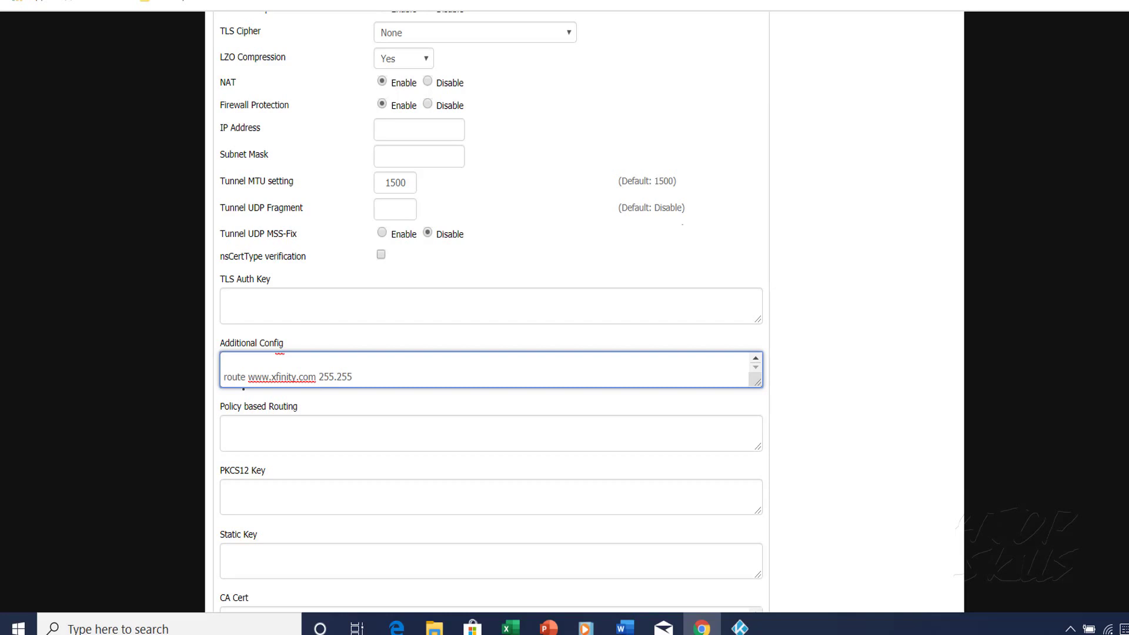
pyautogui.write('255.255 10.0.0.')
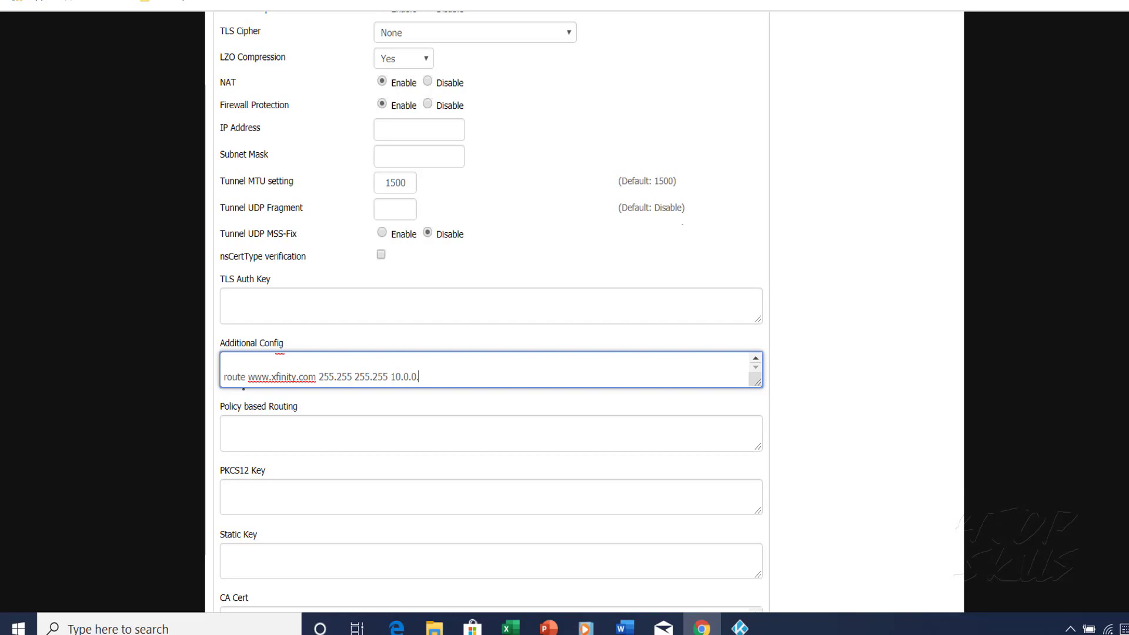
pyautogui.write('1')
pyautogui.press('Return')
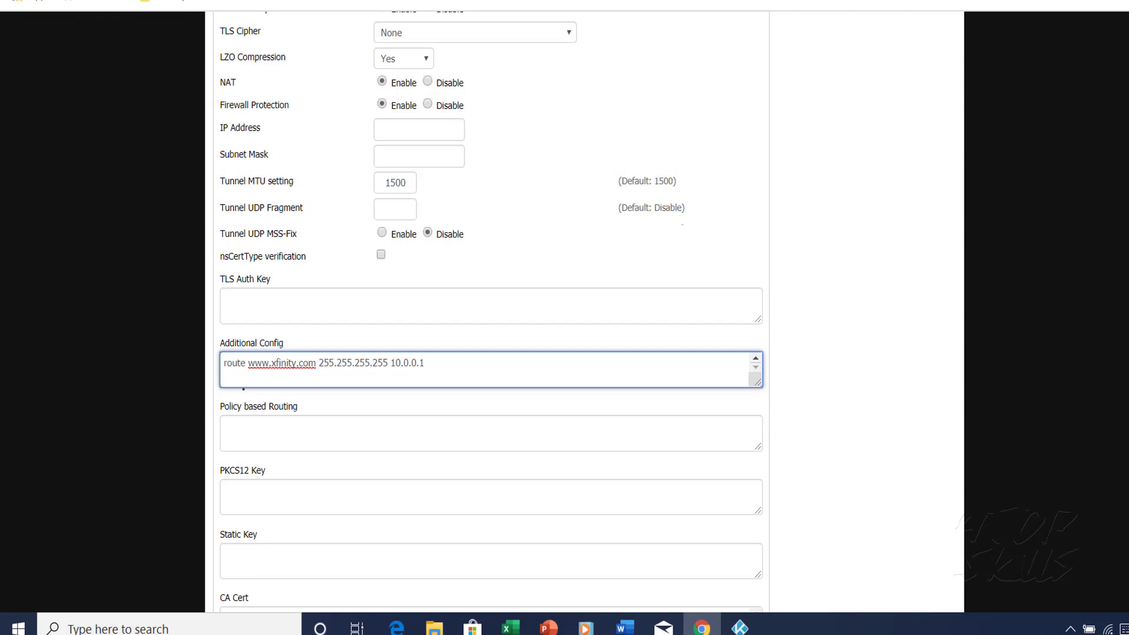
# Add the line 'route xfinity.com 255.255.255.255 10.0.0.1' and scroll down to the save buttons
pyautogui.write('route xfinity.co')
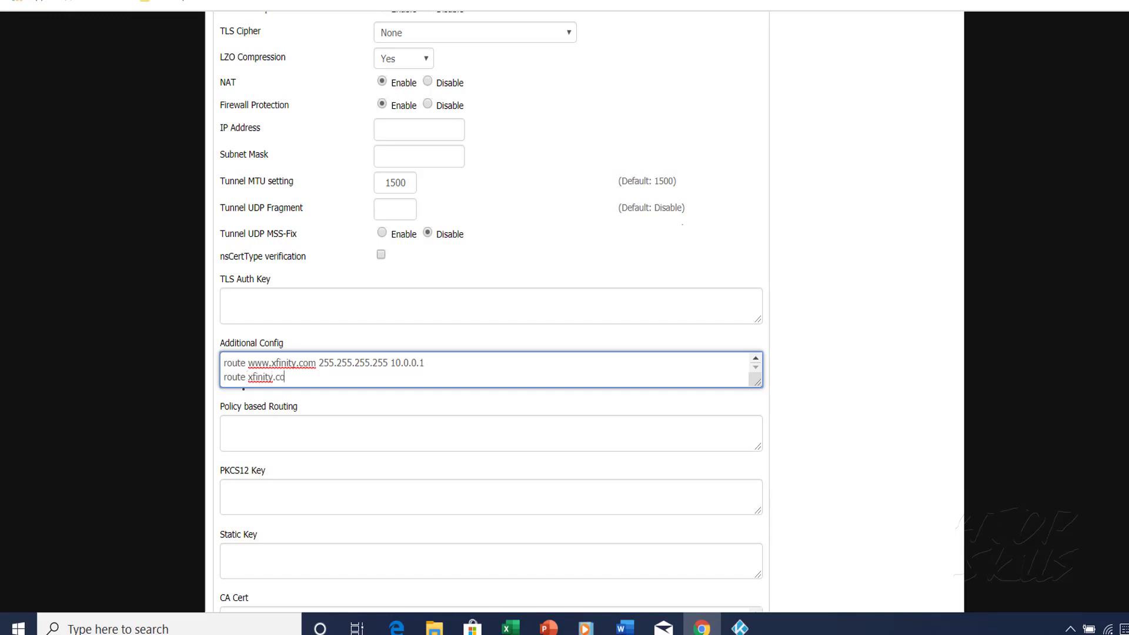
pyautogui.write('m 25')
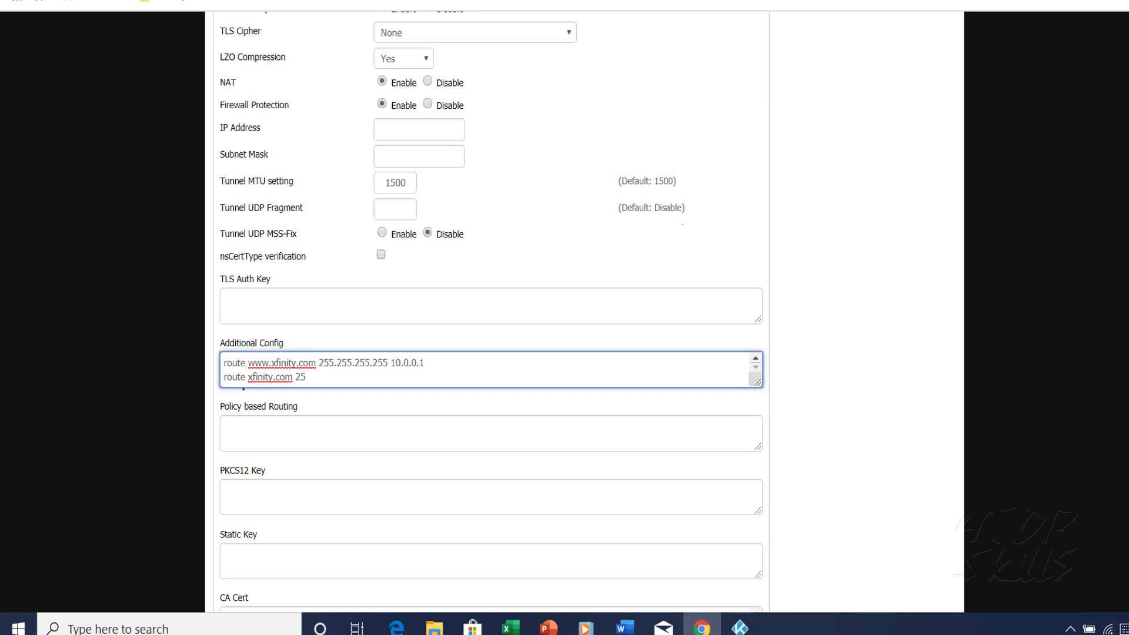
pyautogui.write('5.25')
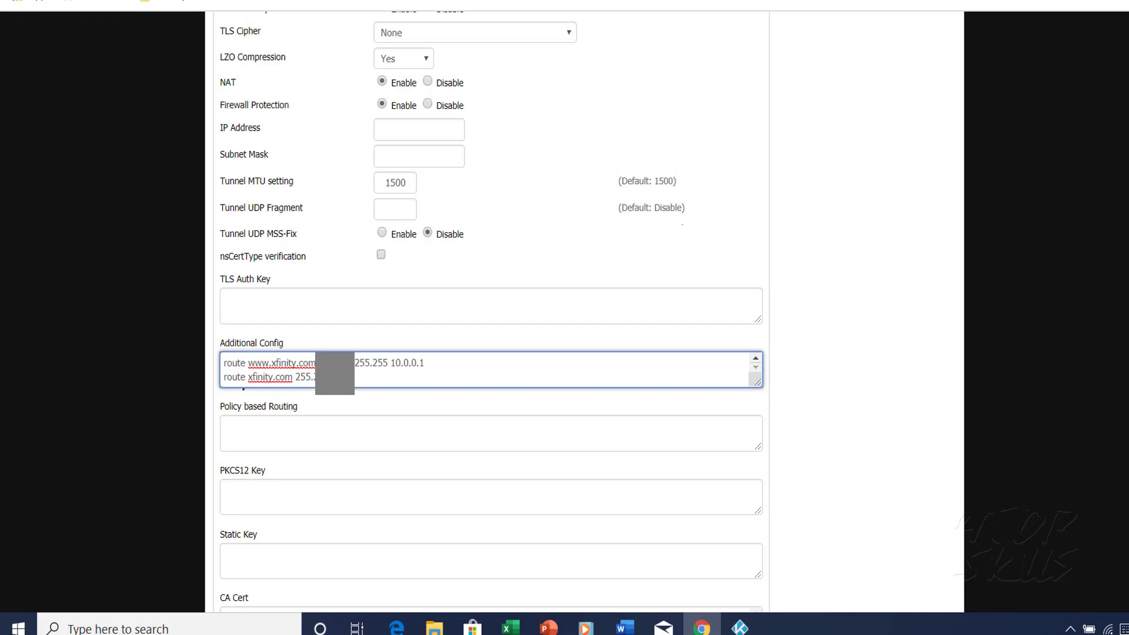
pyautogui.write('5')
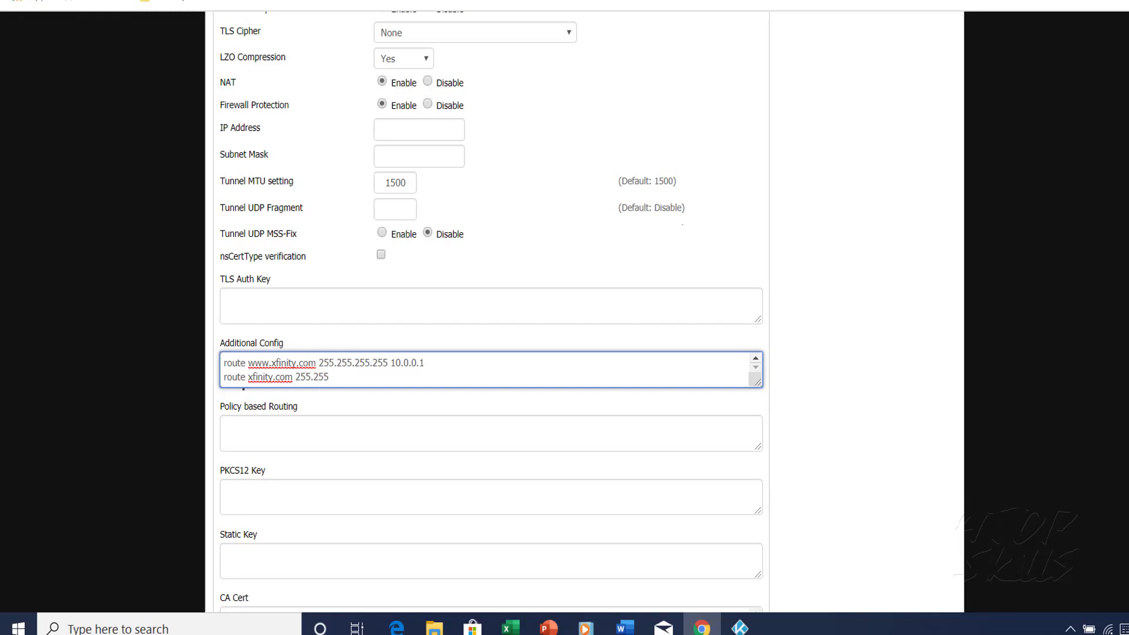
pyautogui.write('.255')
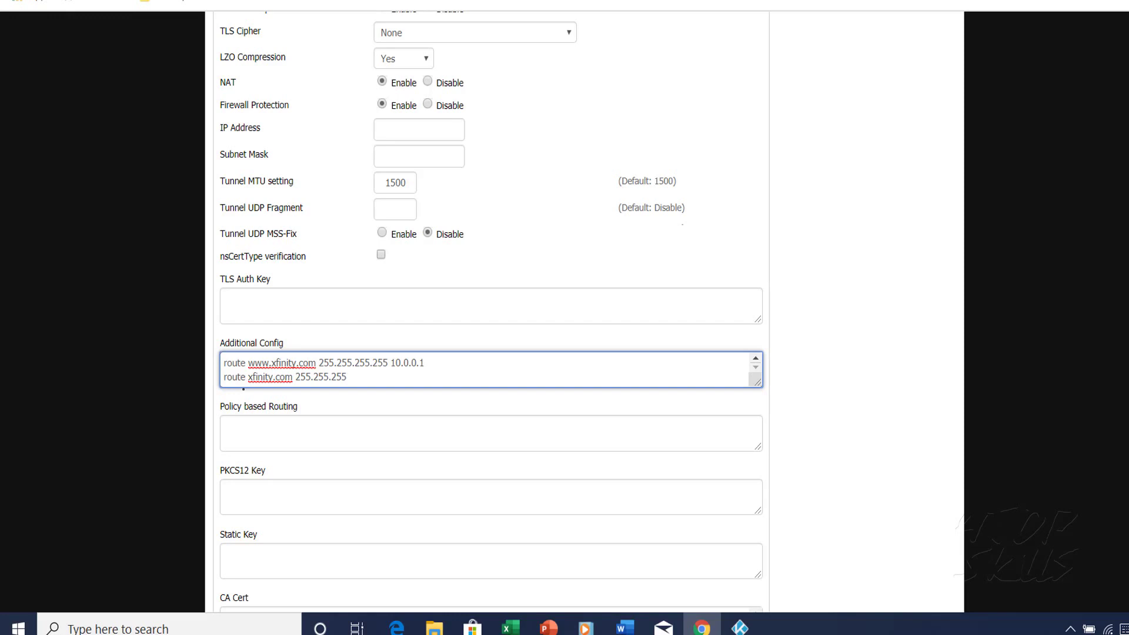
pyautogui.write('.255 10.0')
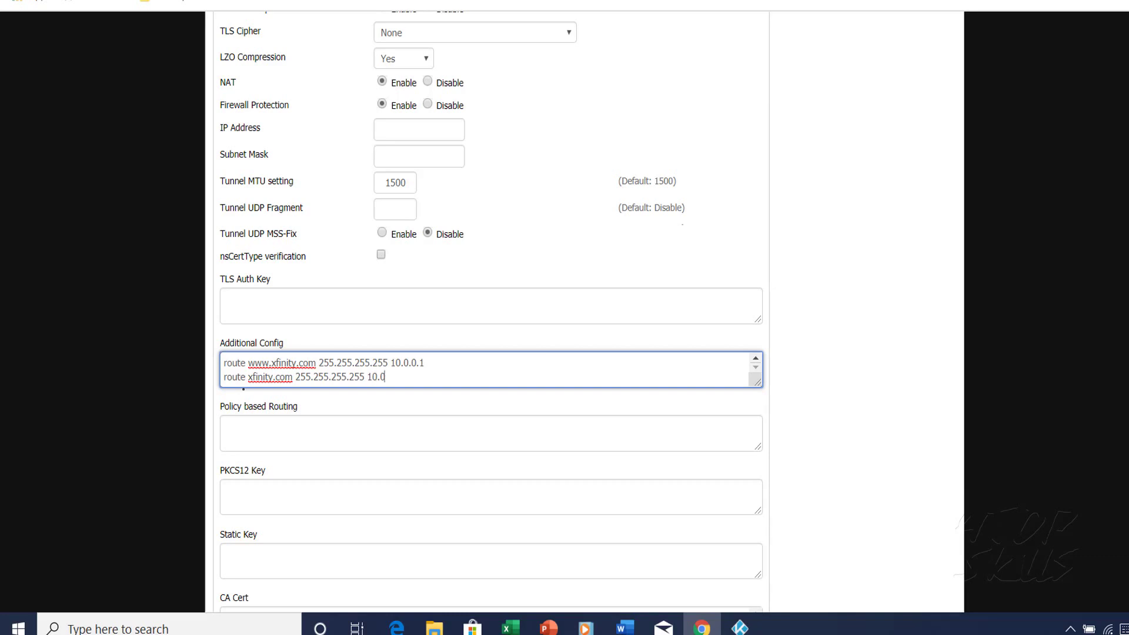
pyautogui.write('.0.1')
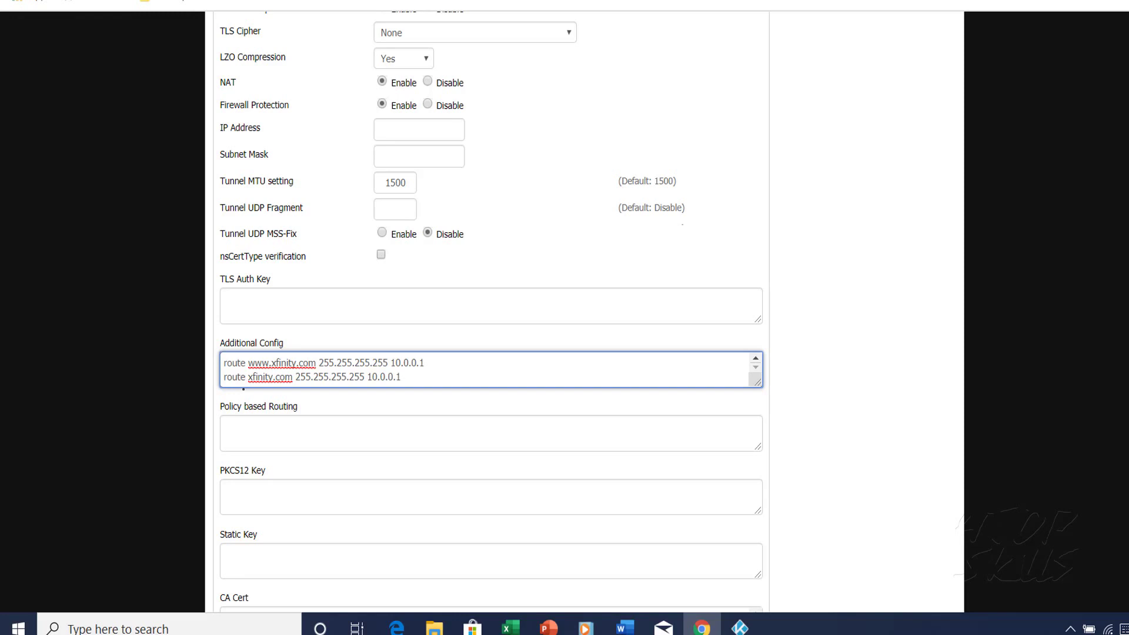
pyautogui.scroll(-15, 243, 388)
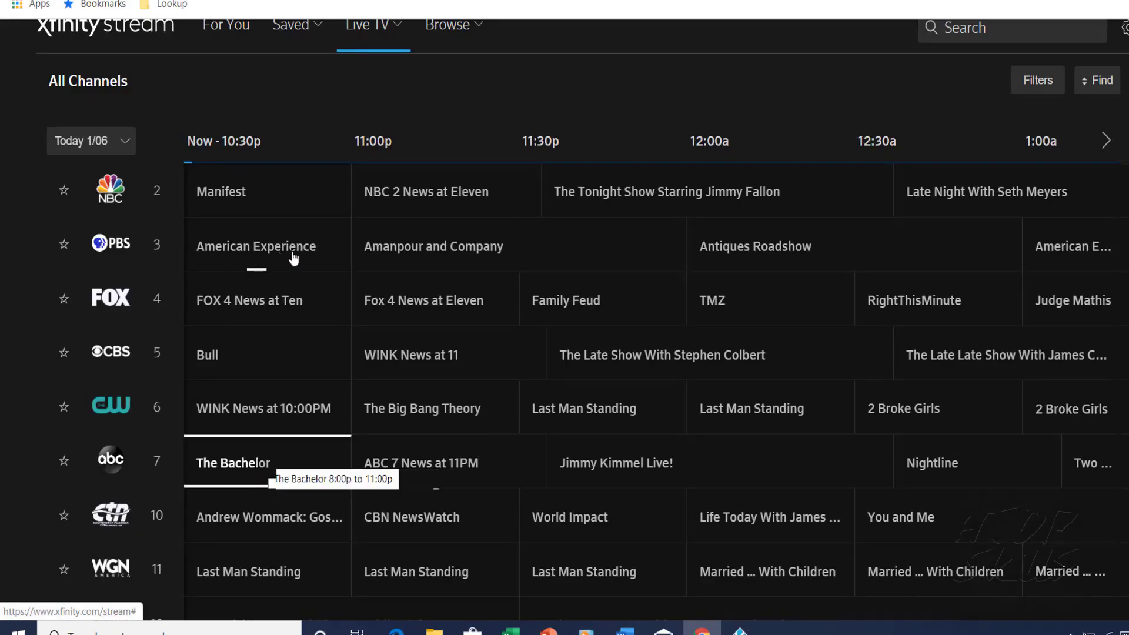
# View American Experience's details in the guide, then reload the Xfinity Stream page
pyautogui.click(239, 241)
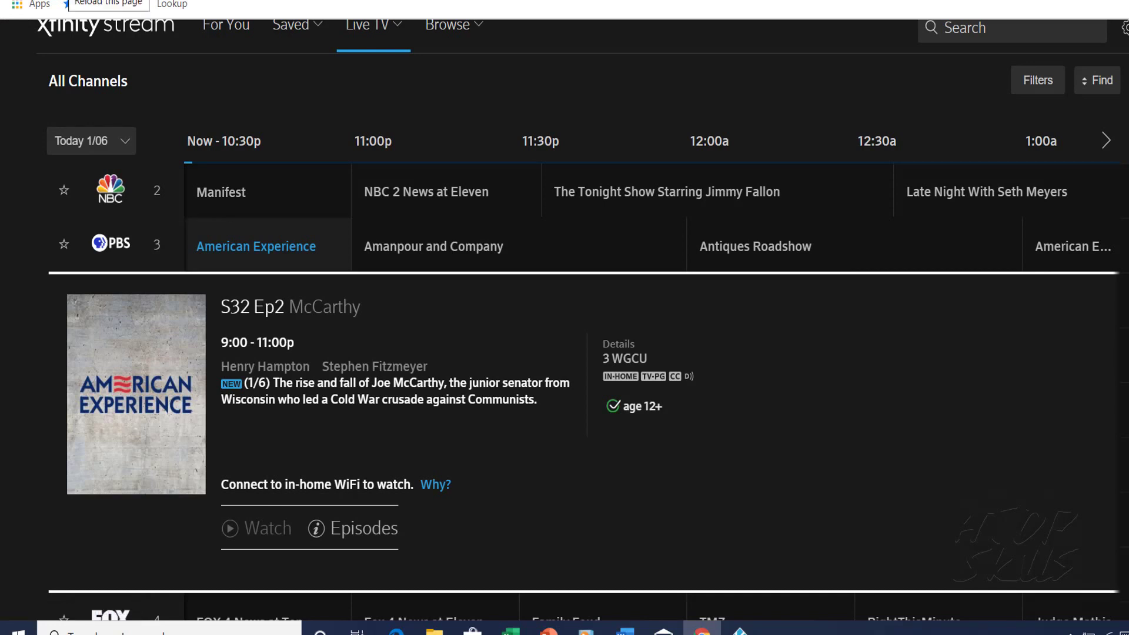
pyautogui.press('F5')
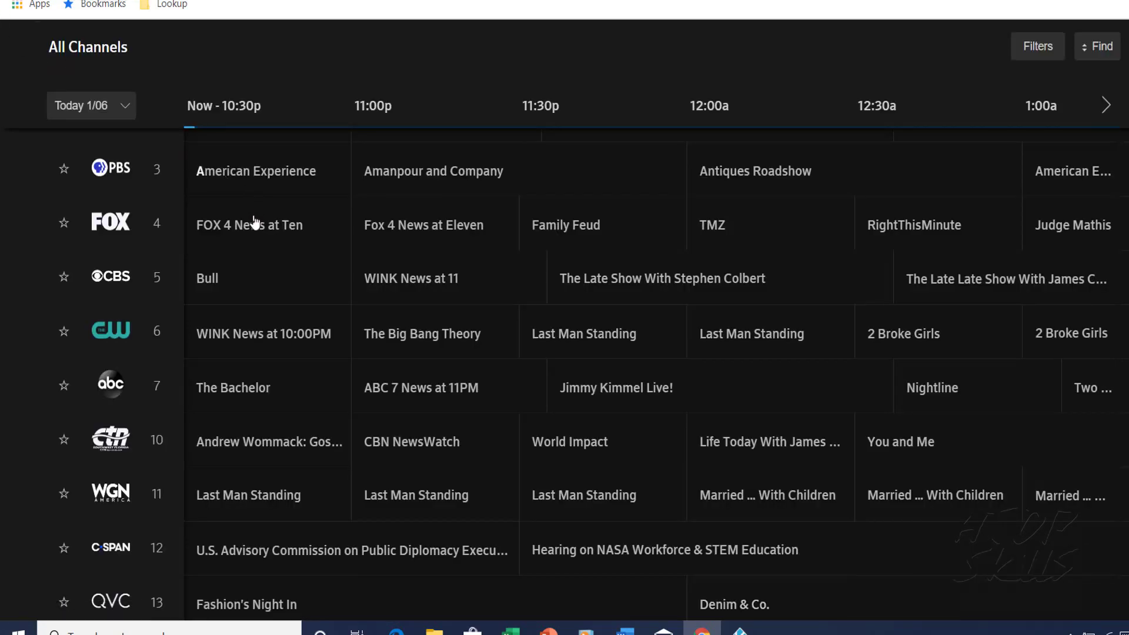
# Play American Experience live, close the player, and open FOX 4 News at Ten's details
pyautogui.click(239, 174)
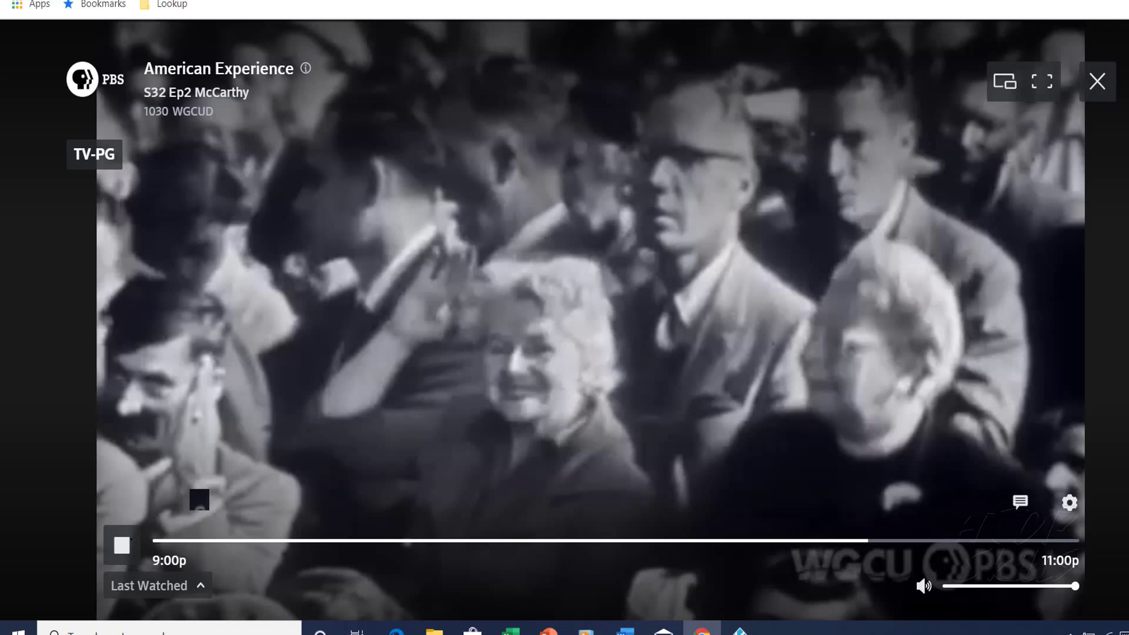
pyautogui.click(1097, 81)
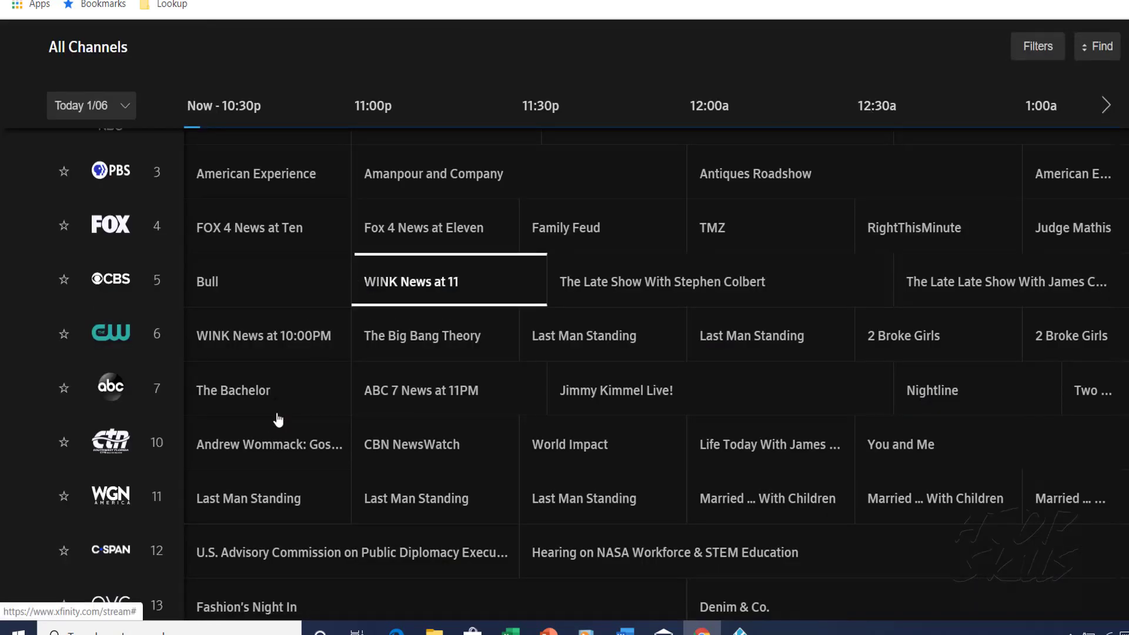
pyautogui.click(241, 242)
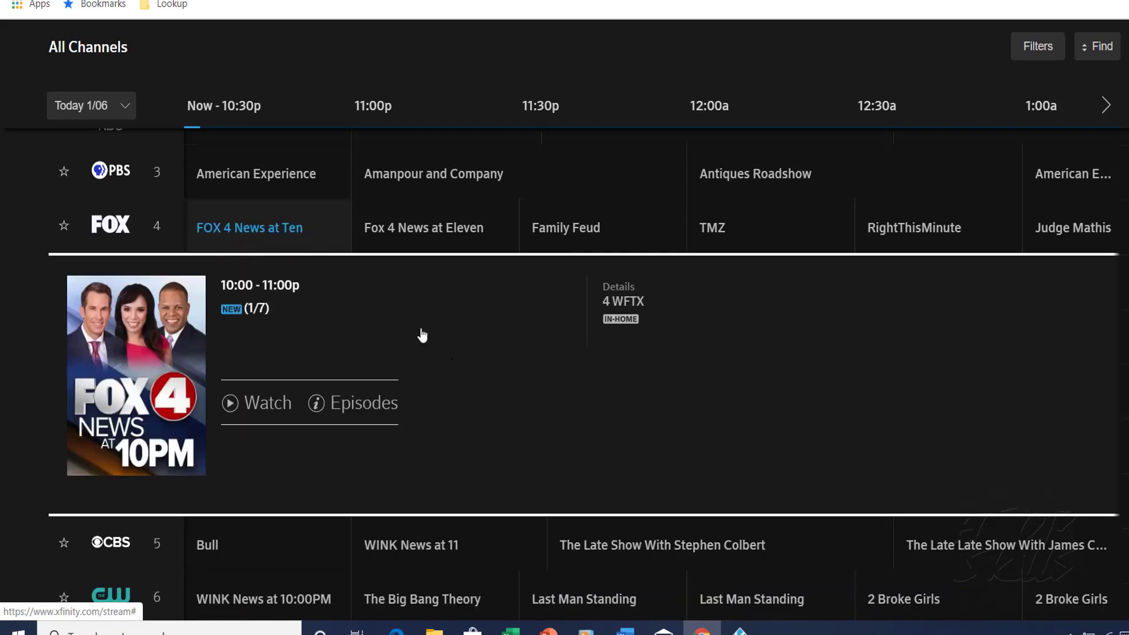